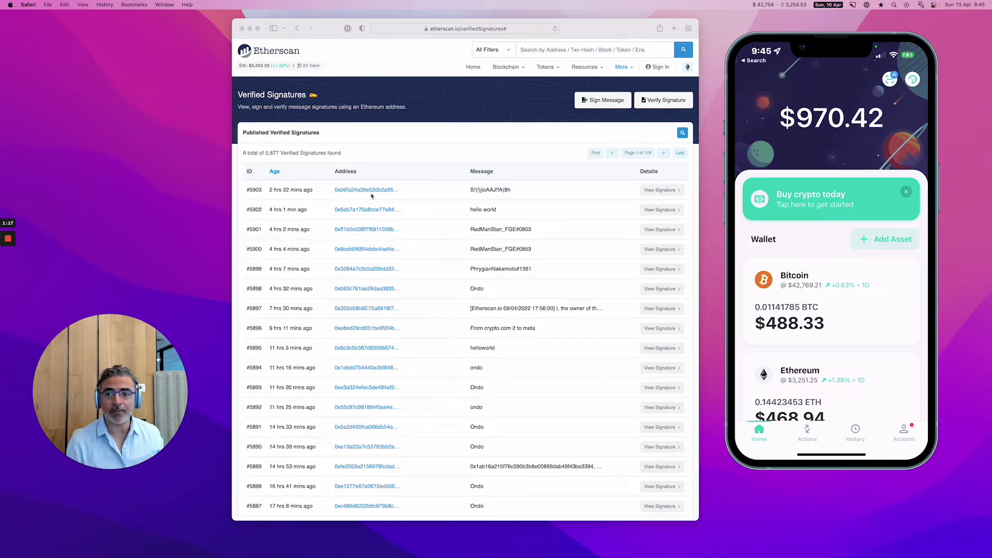
Start a new Sign Message request from the Verified Signatures page to reveal wallet options
click(407, 142)
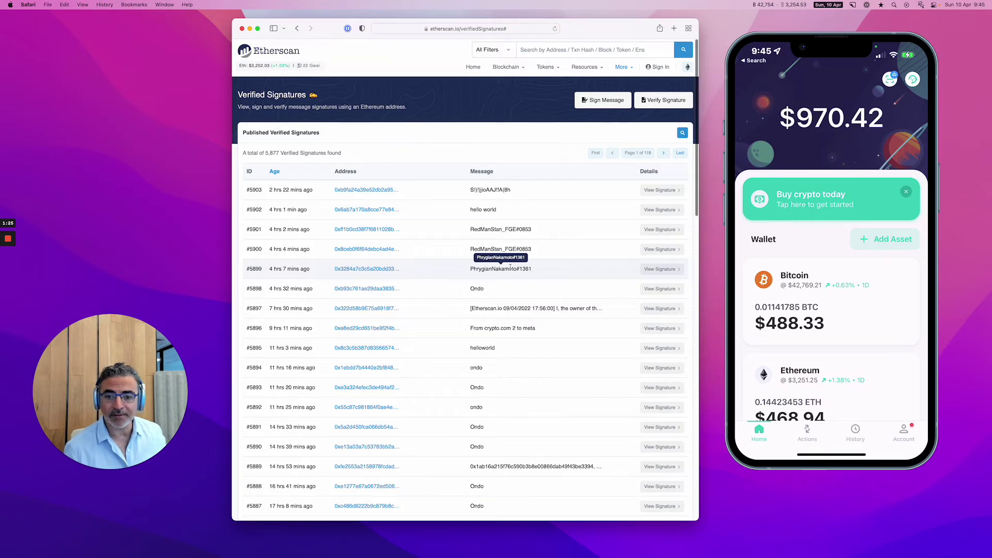
scroll(510, 268, down, 2)
scroll(510, 267, up, 2)
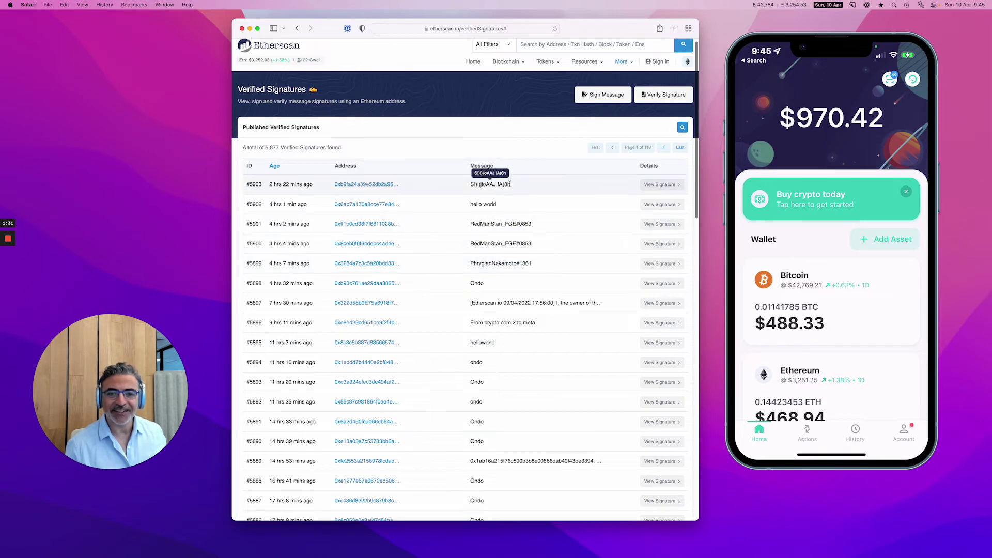
click(582, 102)
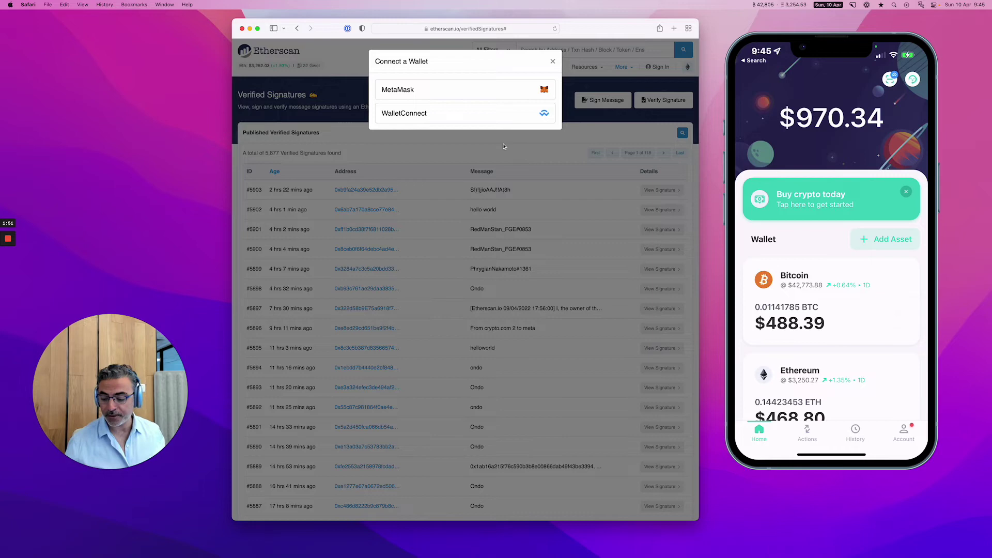
Connect the ZenGo phone wallet via WalletConnect QR code and accept the beta disclaimer
click(493, 121)
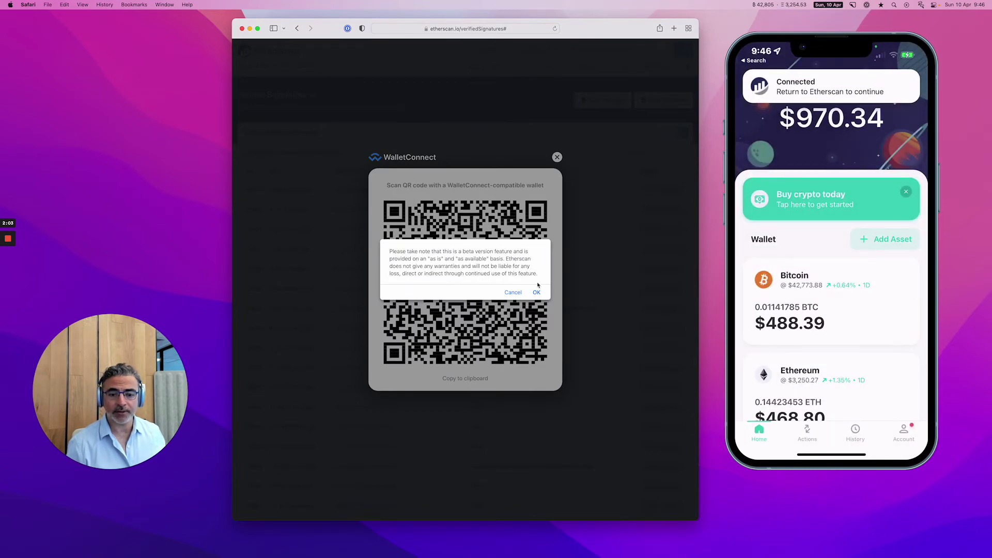
click(536, 292)
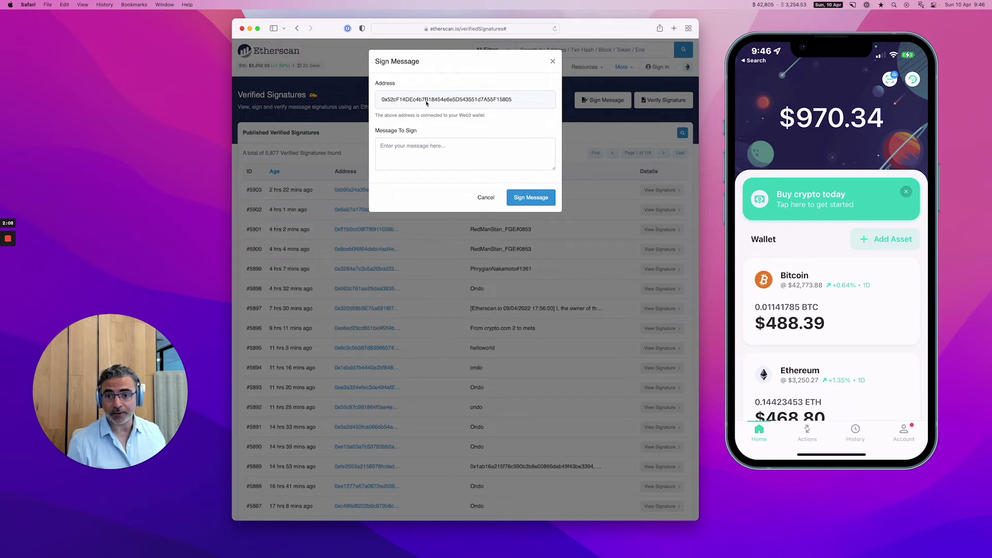
Enter 'gm web 3 from ZenGo wallet :)' as the message and sign it with the wallet
click(398, 157)
text(gm)
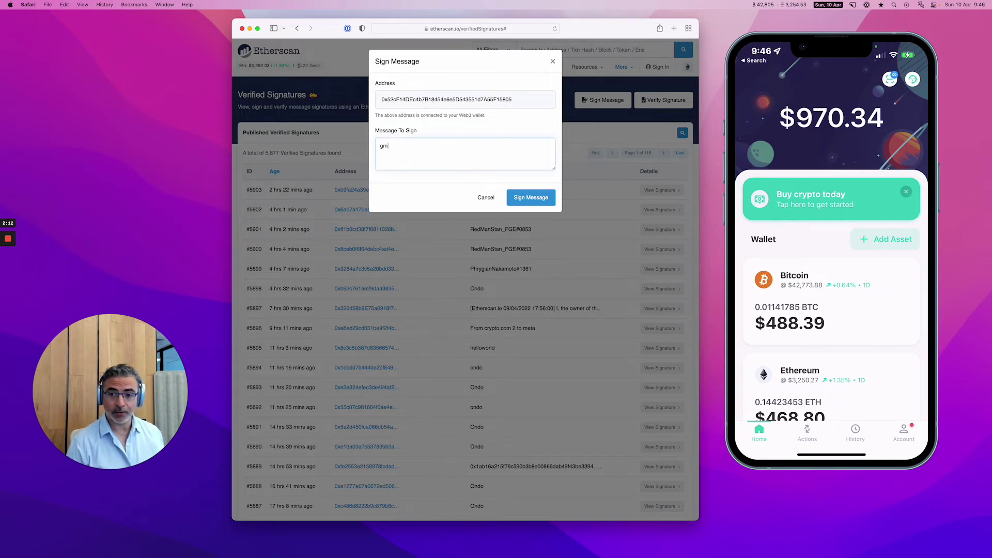
text(web3)
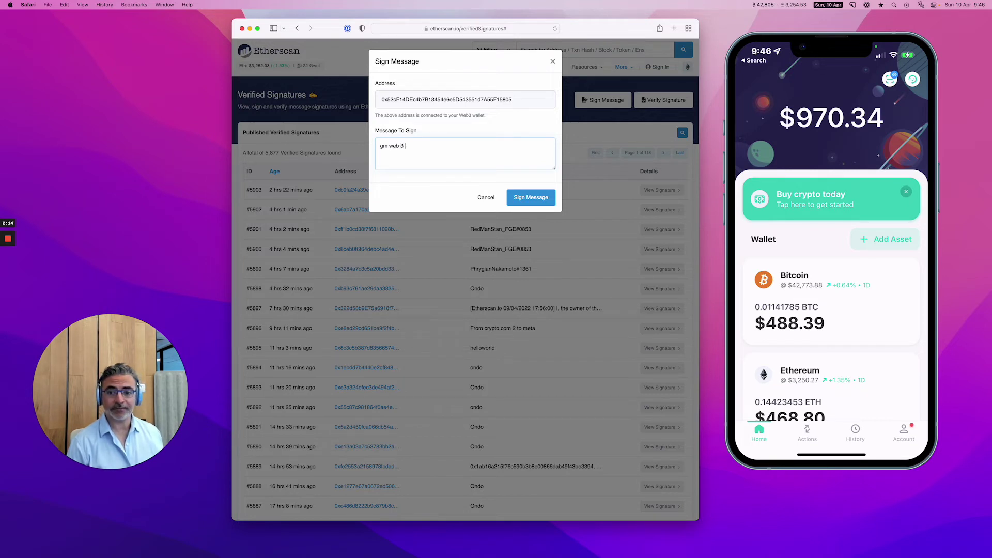
text(from ZenGo)
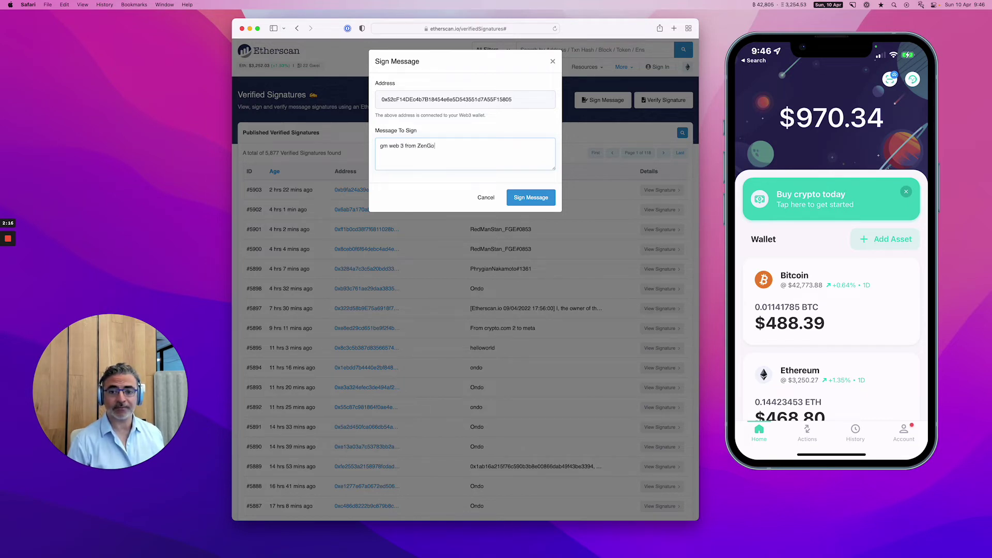
text( wallet :))
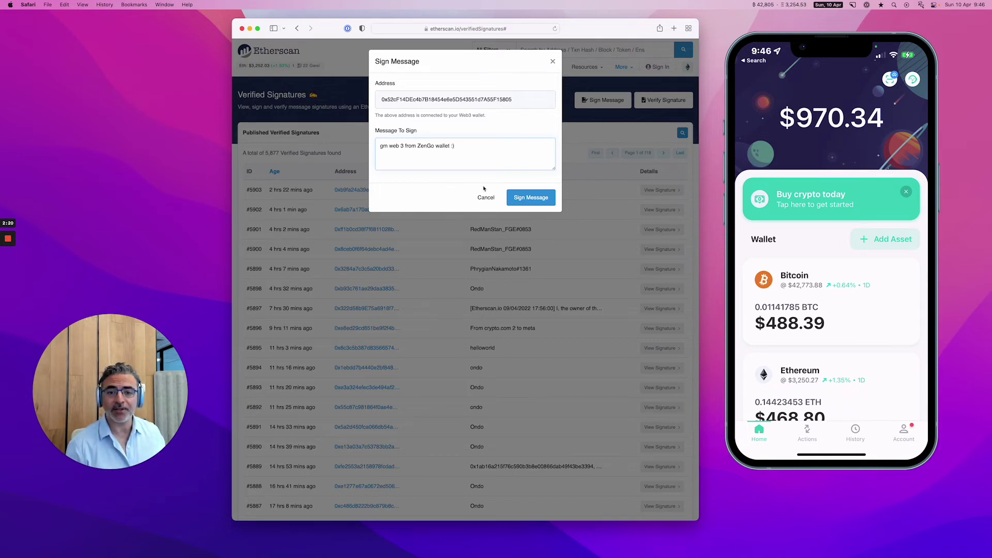
click(521, 199)
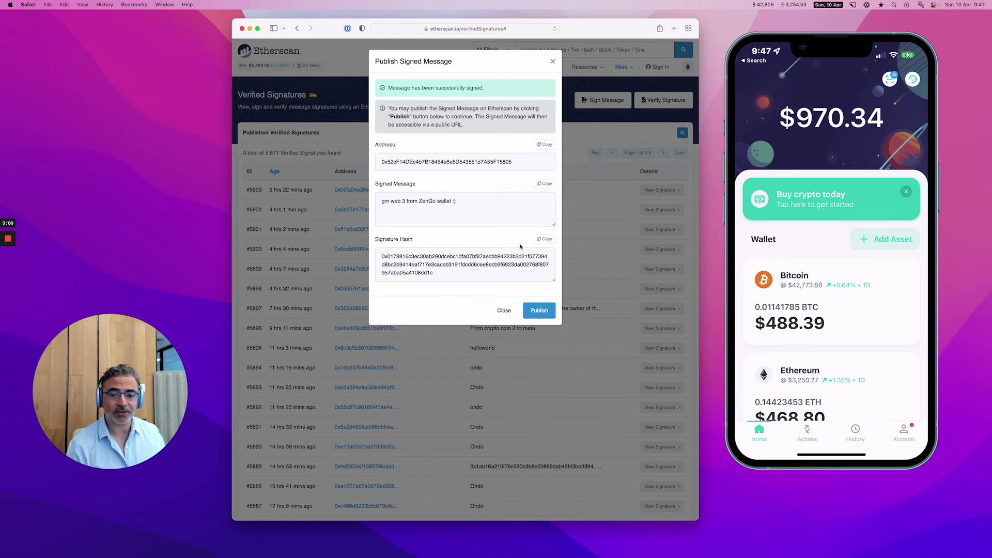
Copy the signature hash and publish the message as verified signature #5904
click(544, 239)
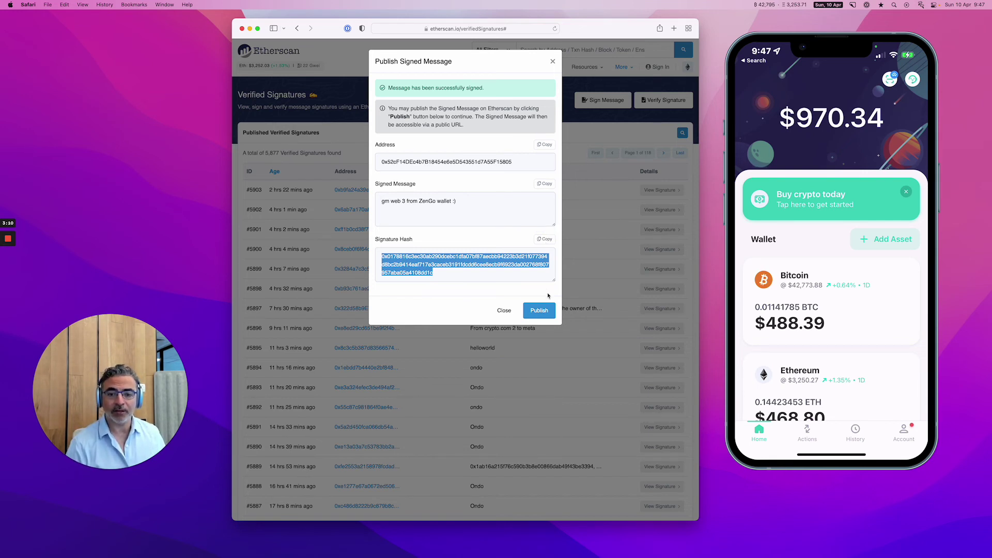
click(538, 311)
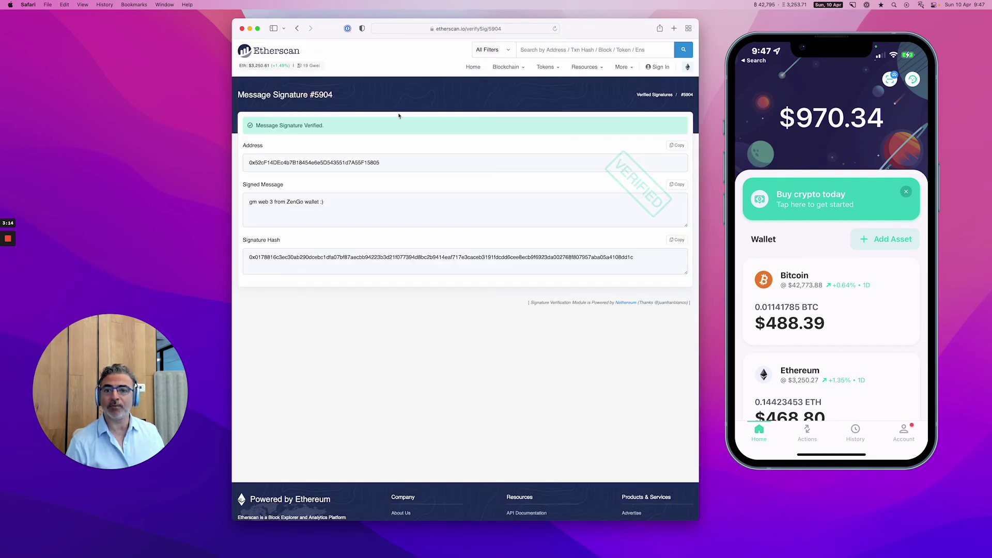
click(461, 29)
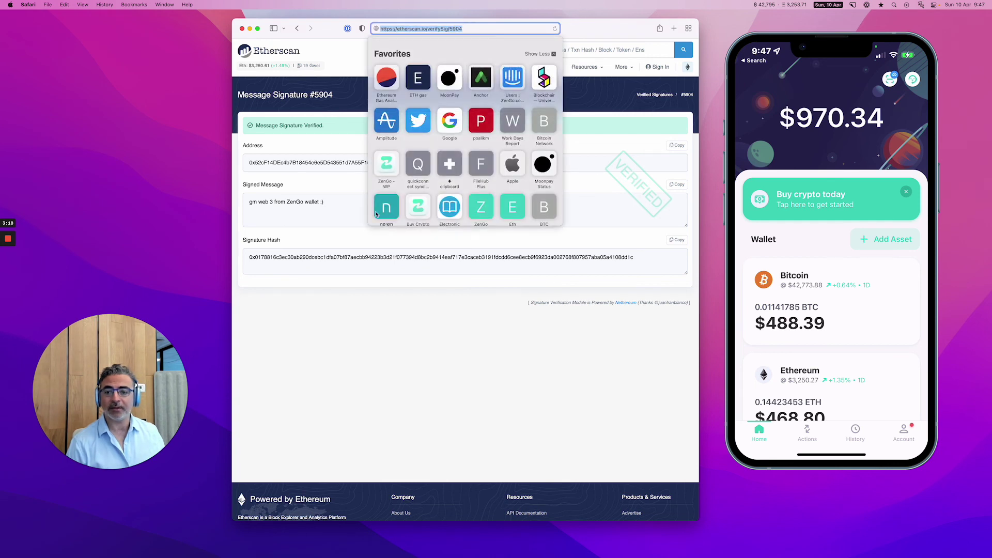
click(374, 304)
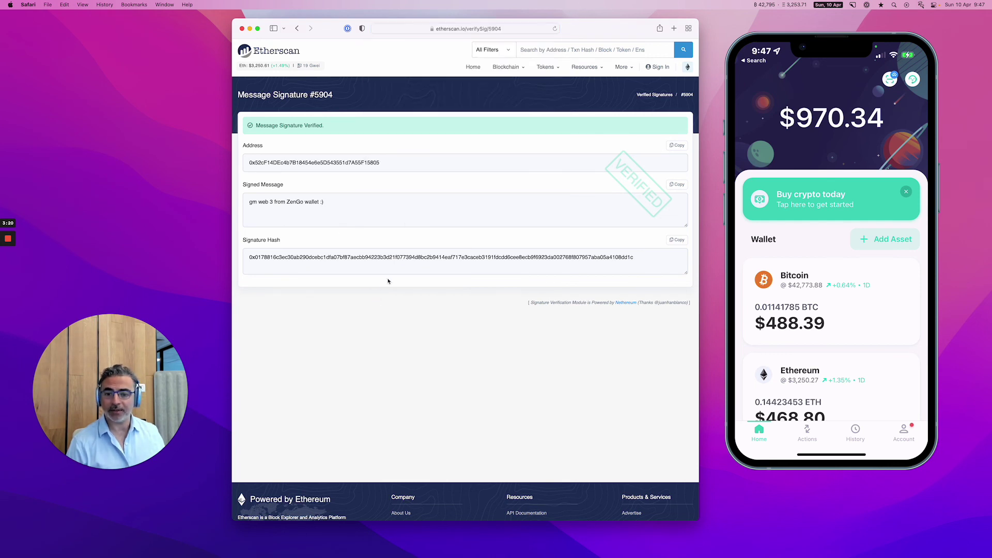